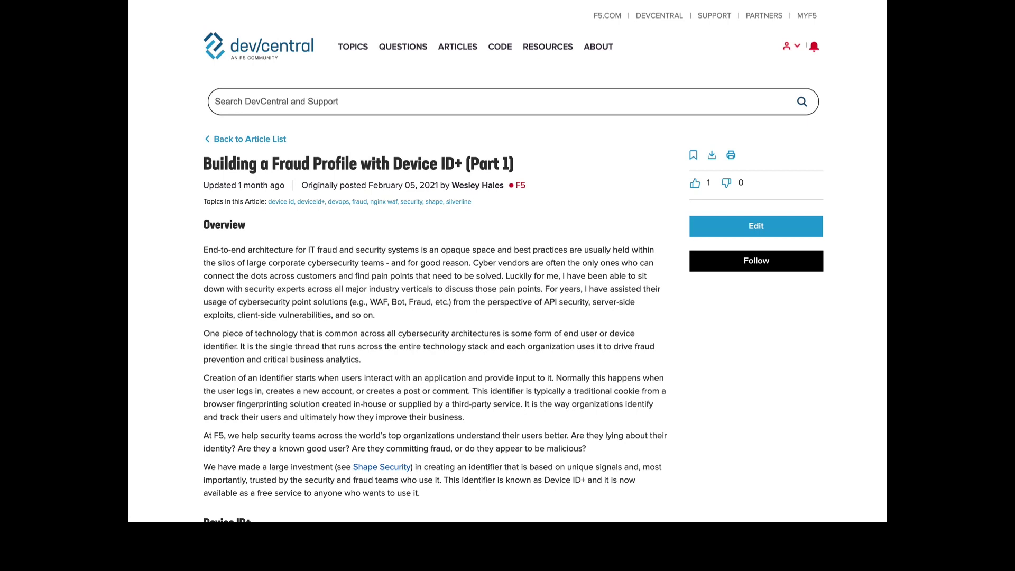
- Scroll the fraud profile article past the Device ID+ section to the Google reCAPTCHA heading
scroll(498, 321, "down", 1)
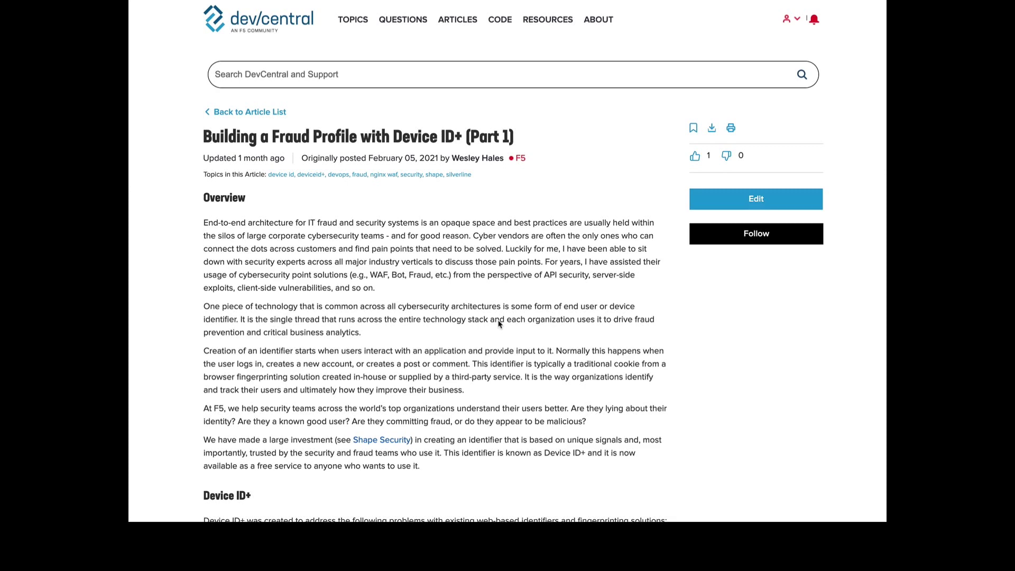
scroll(498, 321, "down", 1)
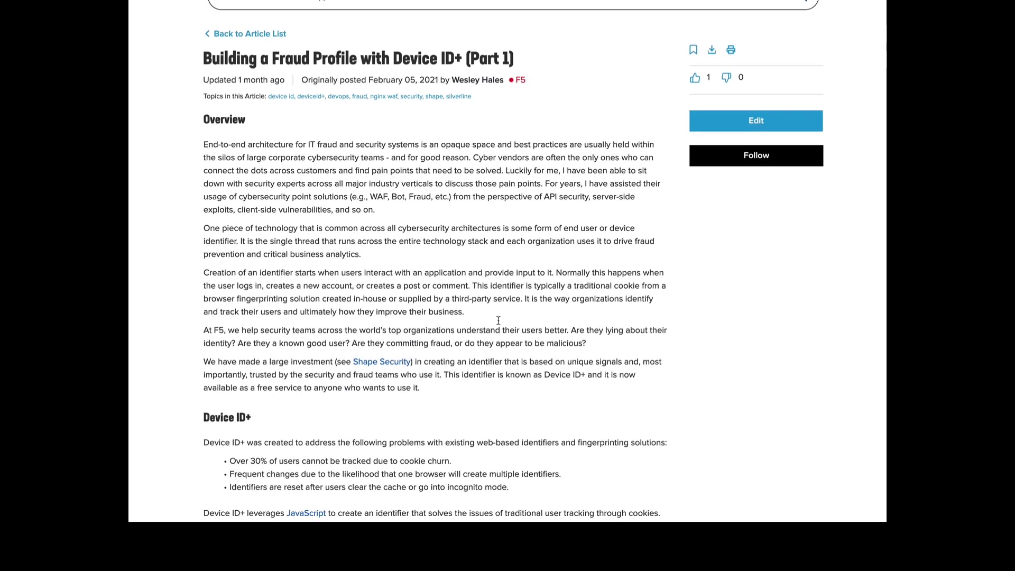
scroll(498, 321, "down", 1)
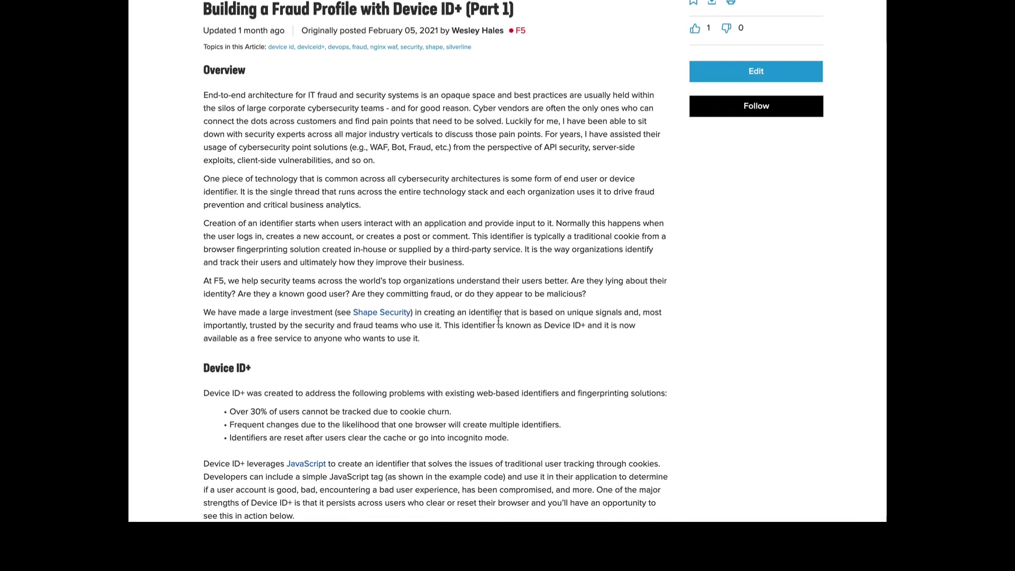
scroll(498, 321, "down", 1)
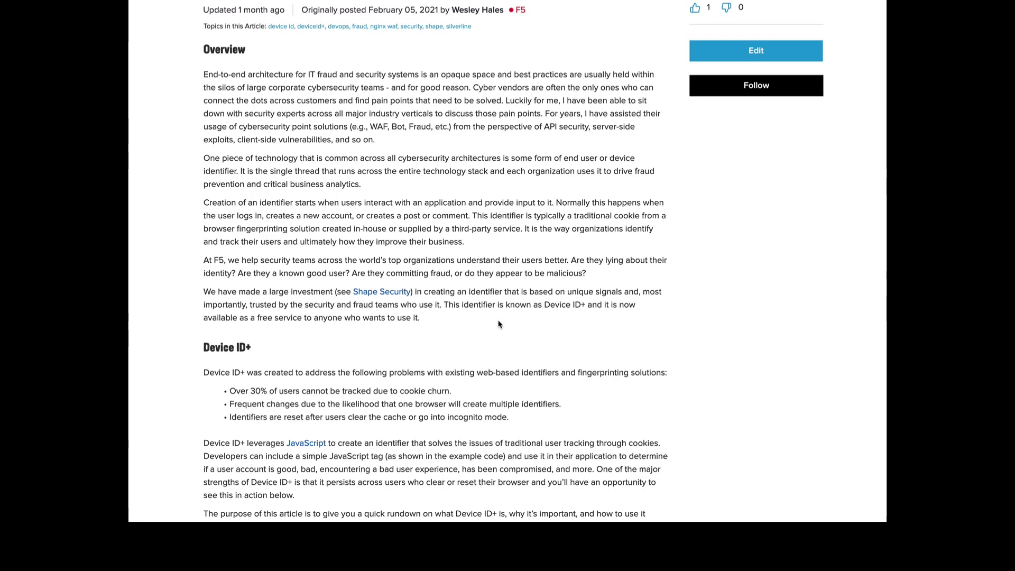
scroll(499, 323, "down", 3)
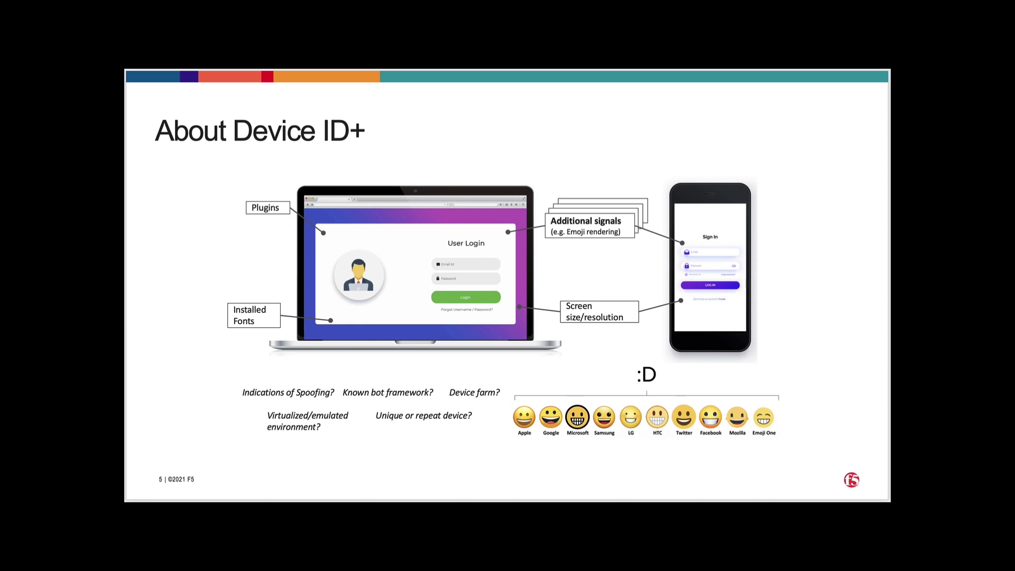
- Return to the Web Application Fraud and Abuse slide and scroll the article to the demo sections
key("Left")
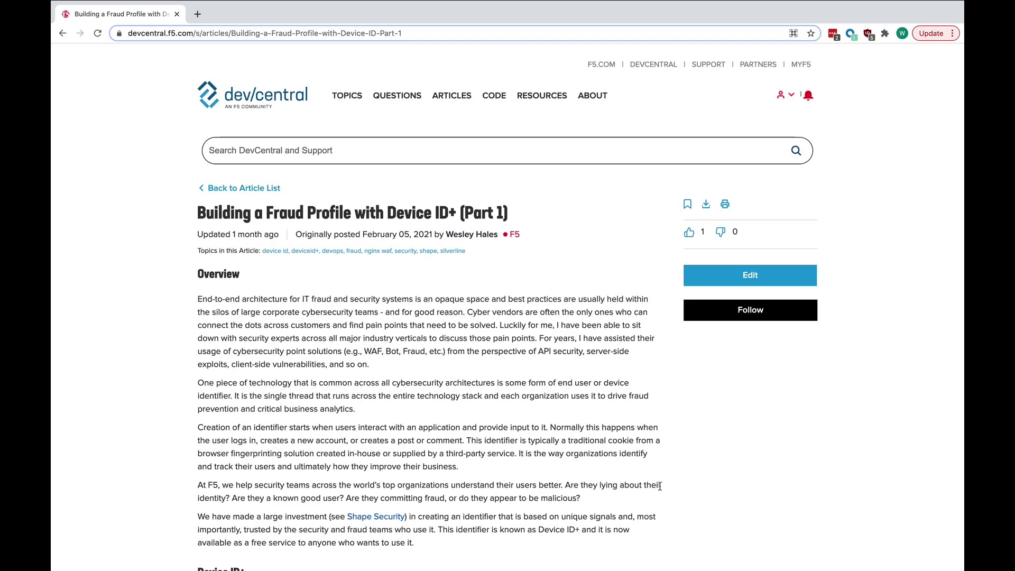
scroll(524, 477, "down", 15)
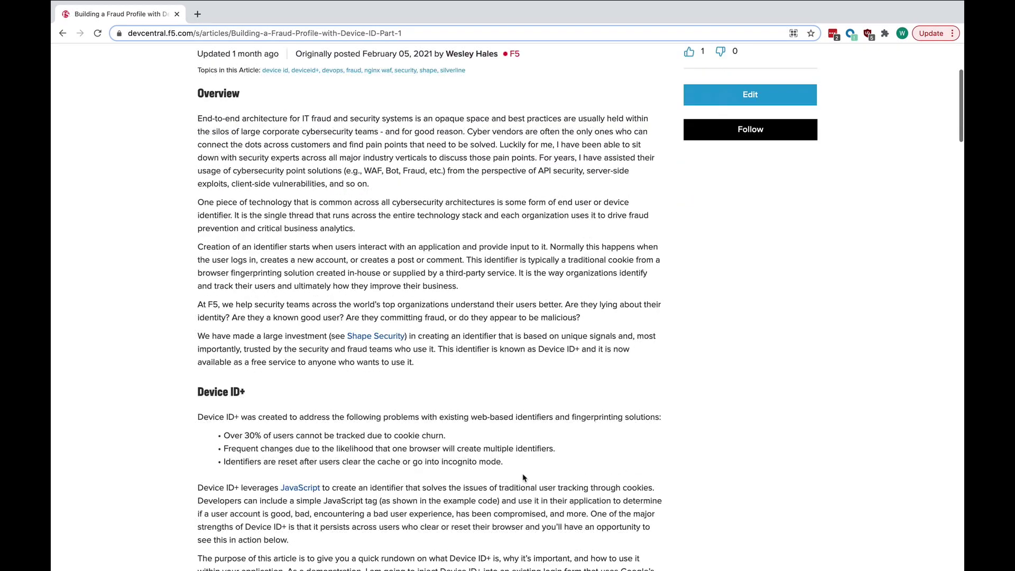
scroll(522, 477, "down", 4)
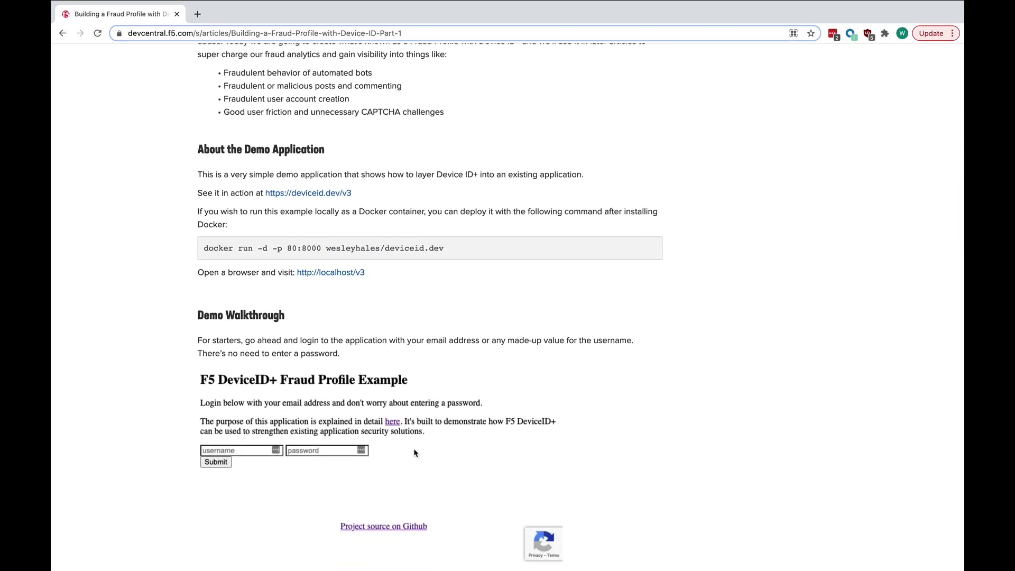
scroll(415, 453, "down", 5)
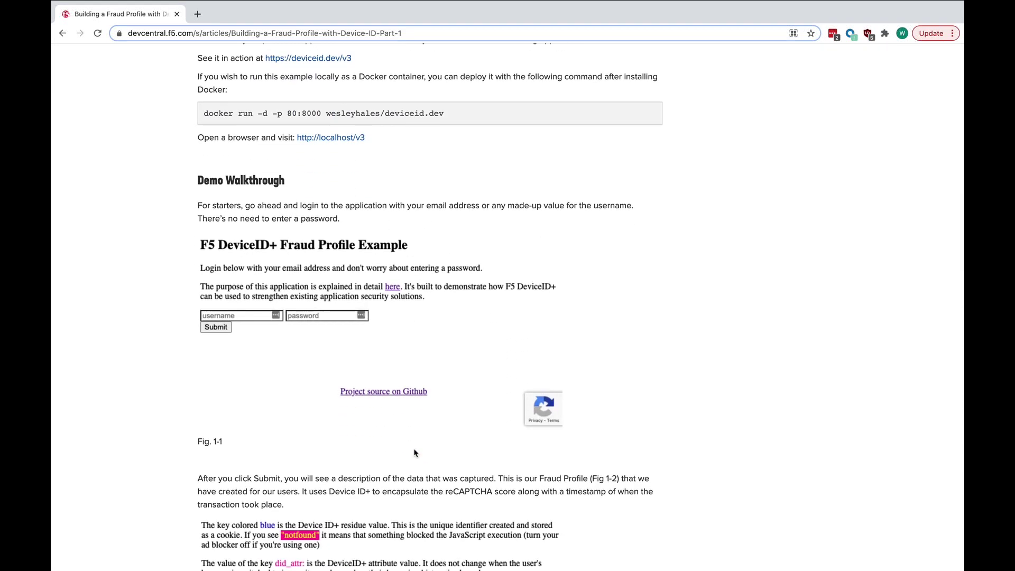
scroll(443, 315, "up", 3)
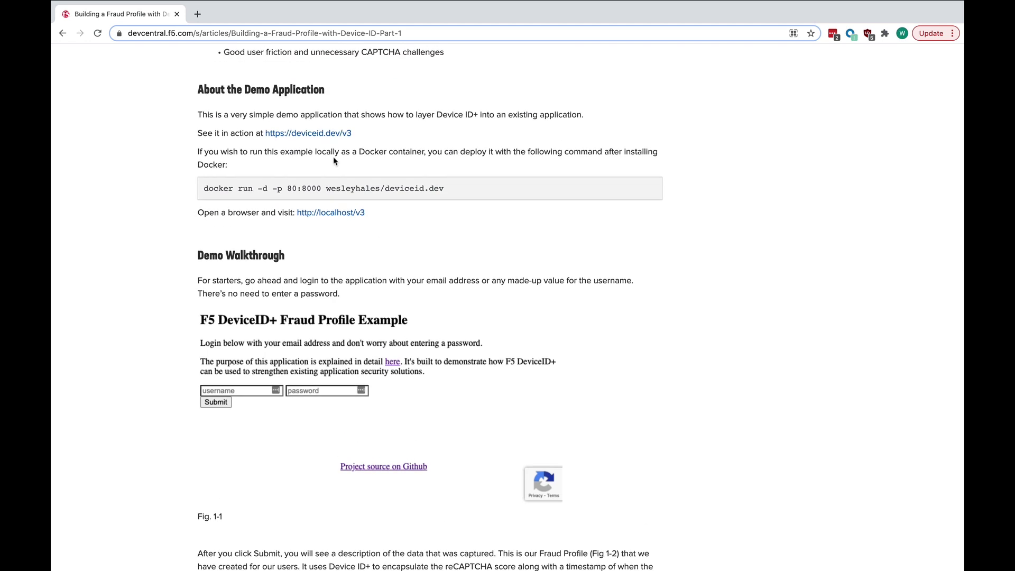
- Highlight the deviceid.dev/v3 demo link, then select the whole docker run command
left_click_drag(352, 133, 284, 133)
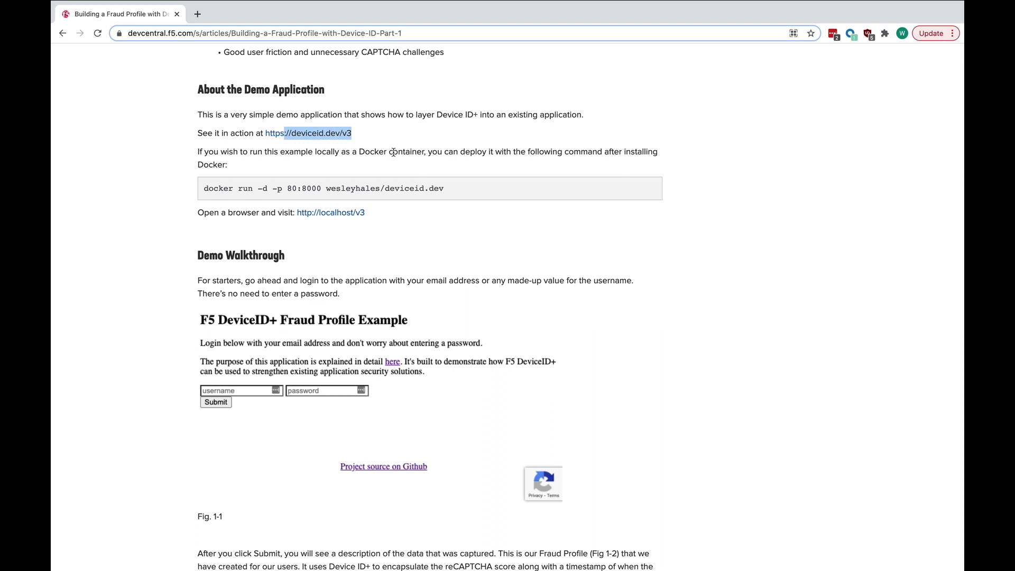
left_click(374, 189)
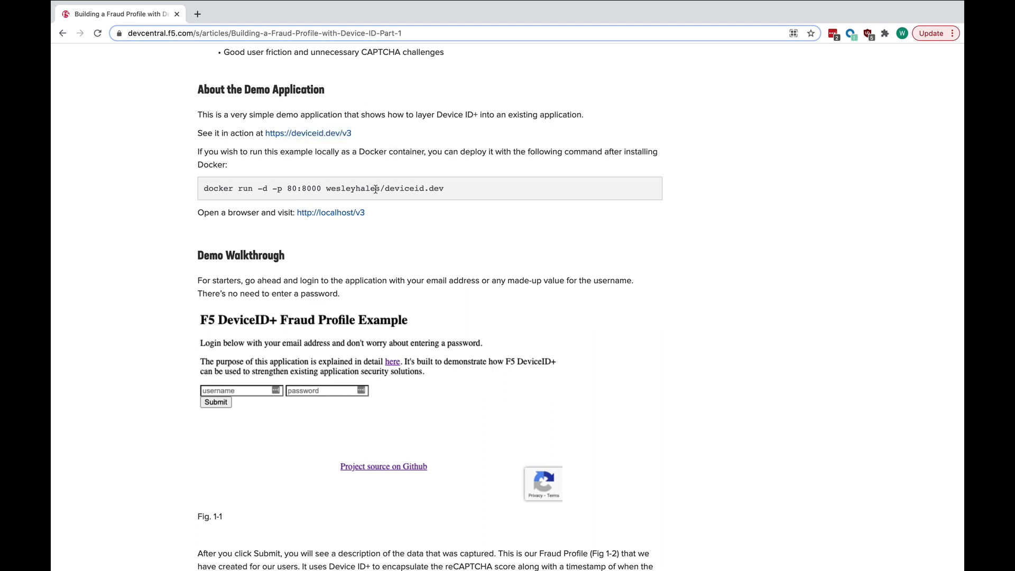
triple_click(198, 190)
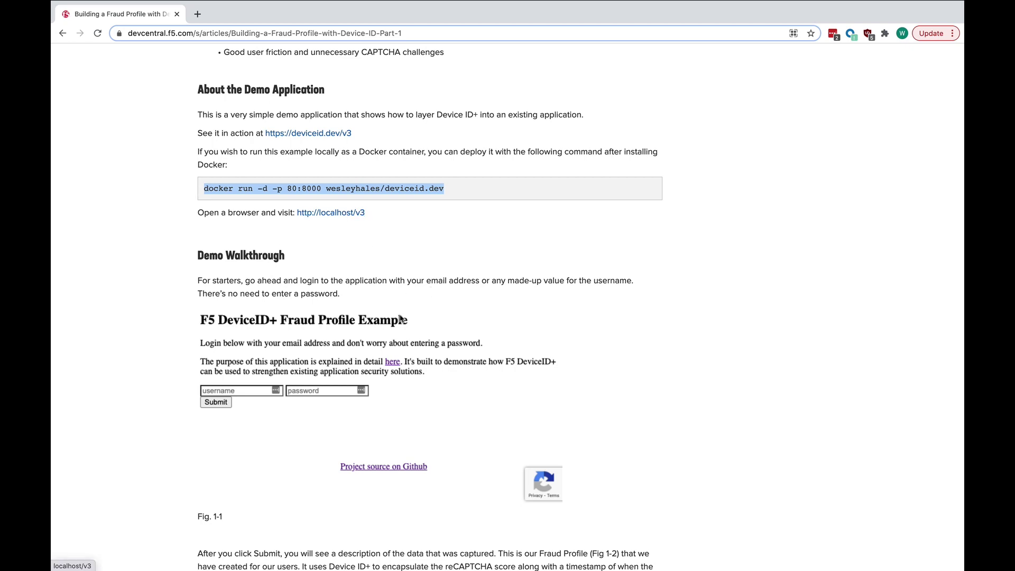
scroll(433, 407, "down", 2)
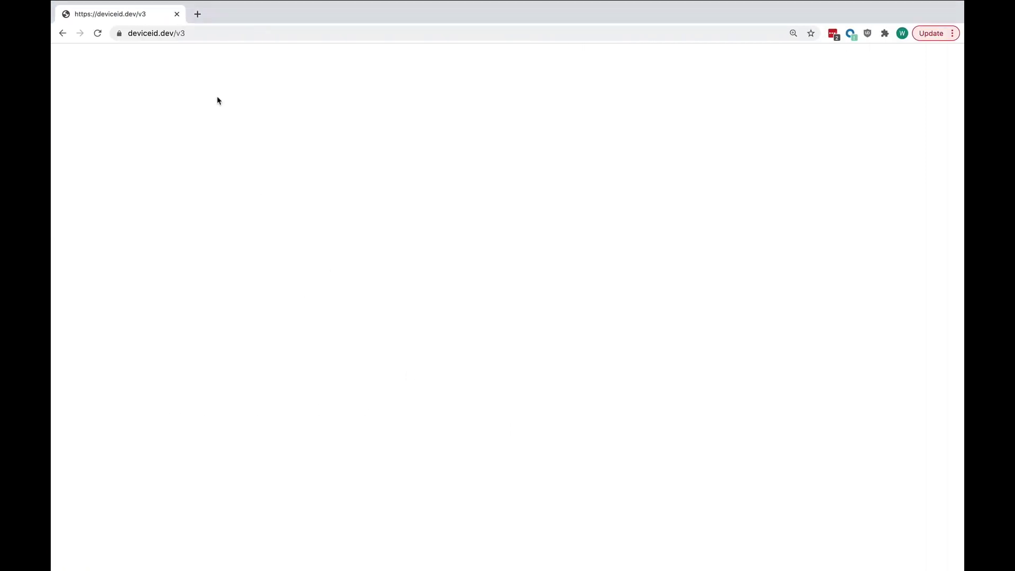
- Load the deviceid.dev/v3 login page and log in using an e-mail address as username
left_click(234, 30)
key("Return")
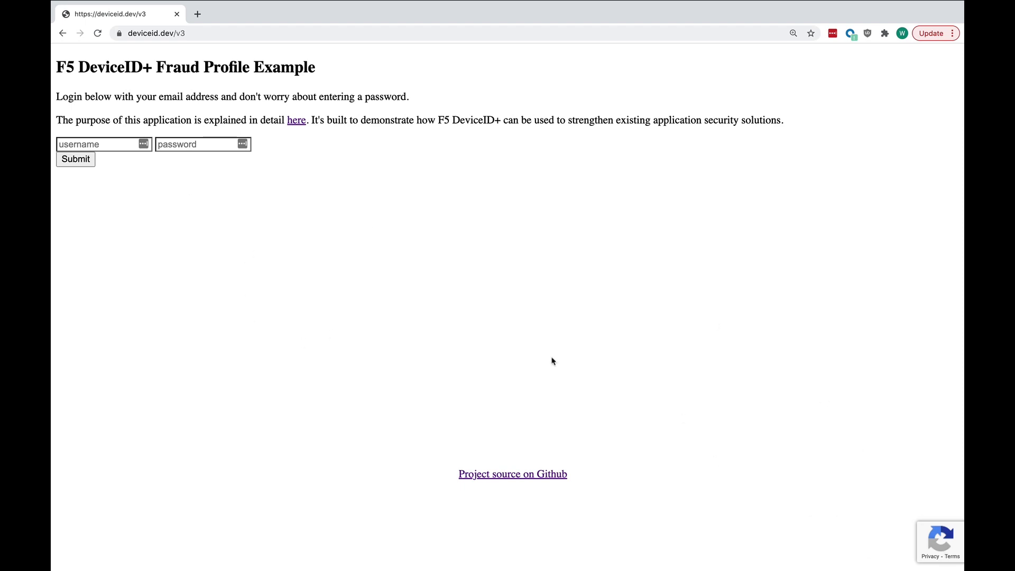
left_click(118, 143)
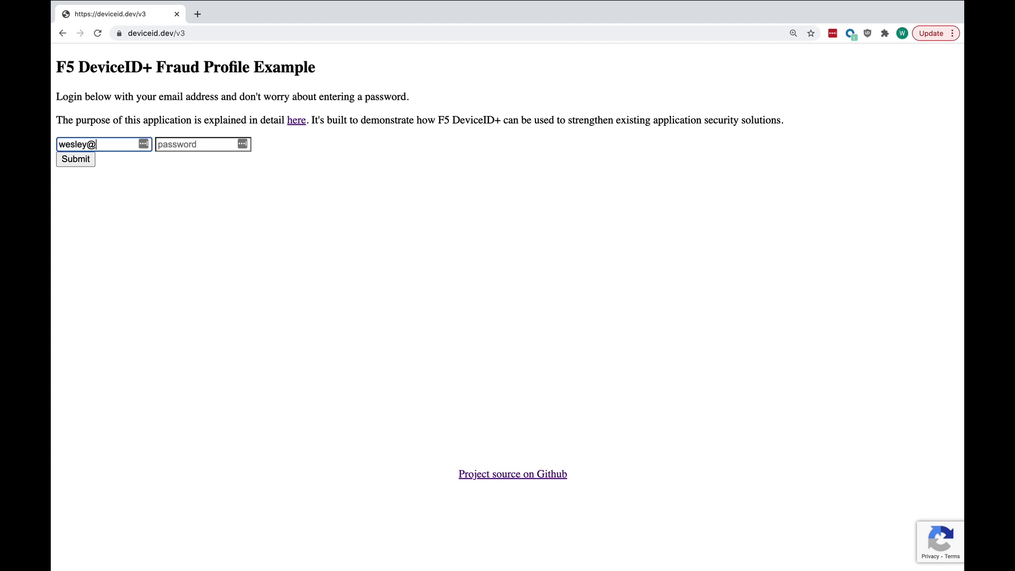
key("Return")
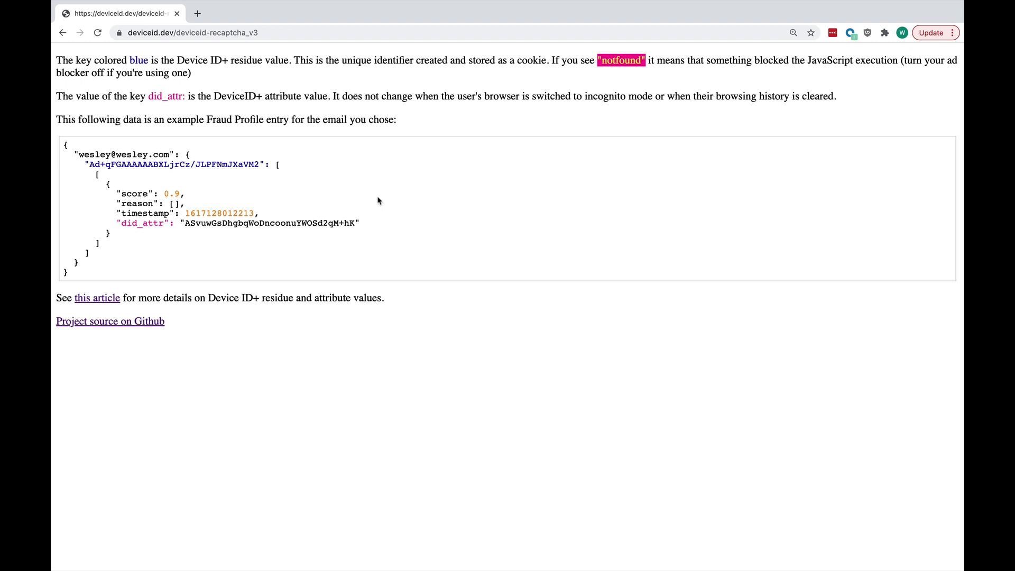
double_click(130, 162)
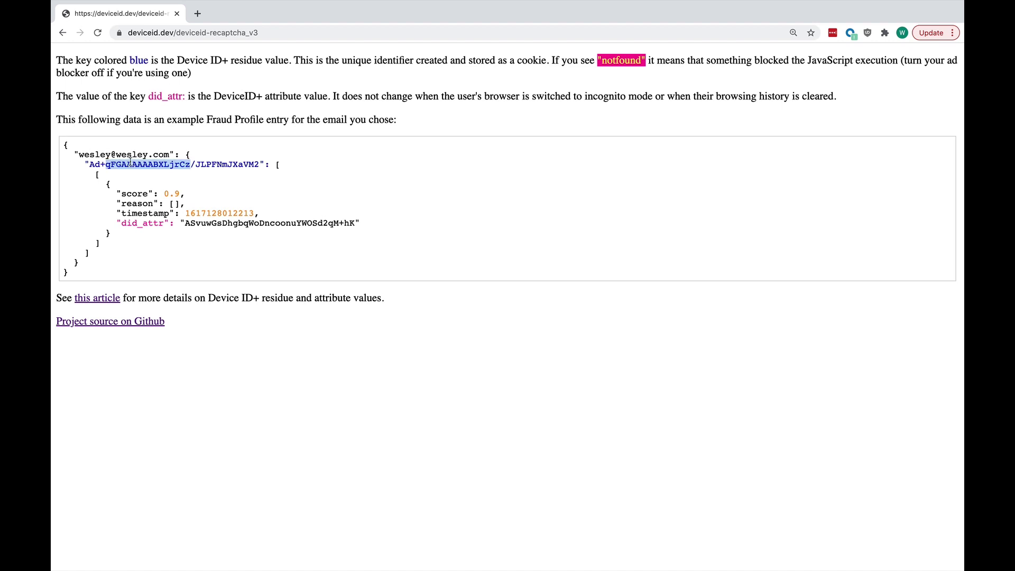
left_click_drag(89, 164, 260, 167)
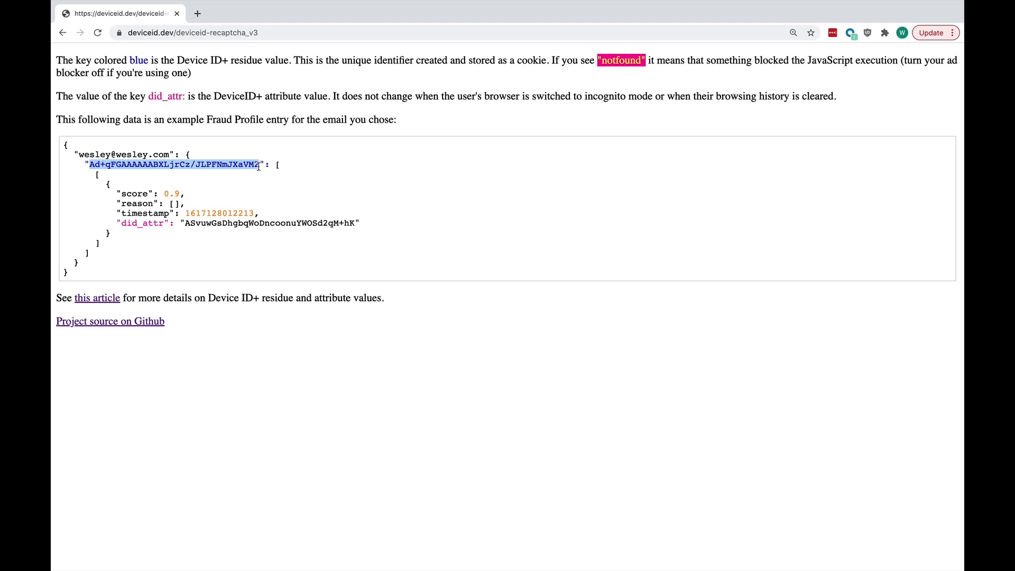
double_click(229, 222)
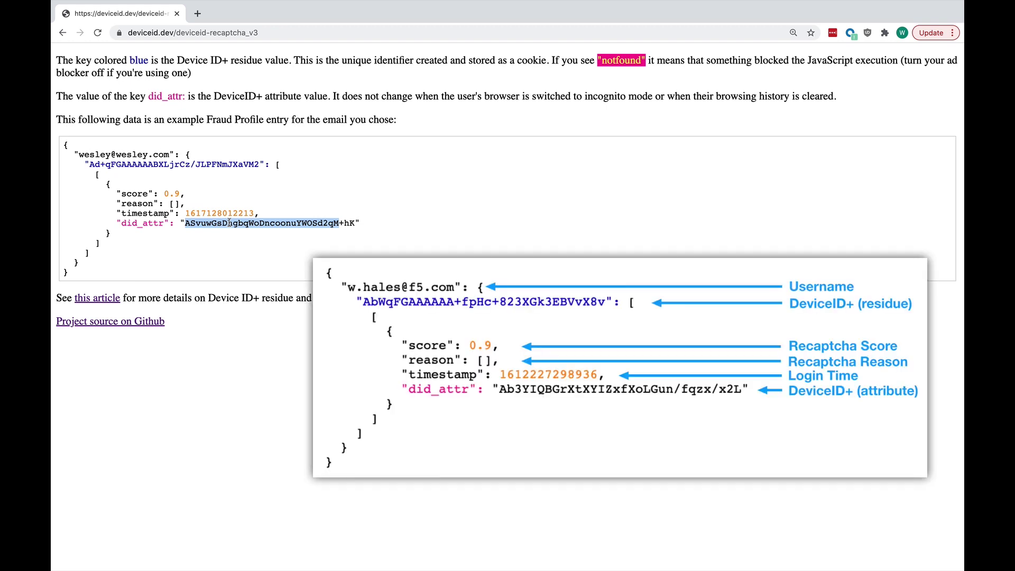
left_click_drag(76, 154, 170, 155)
left_click_drag(259, 165, 88, 164)
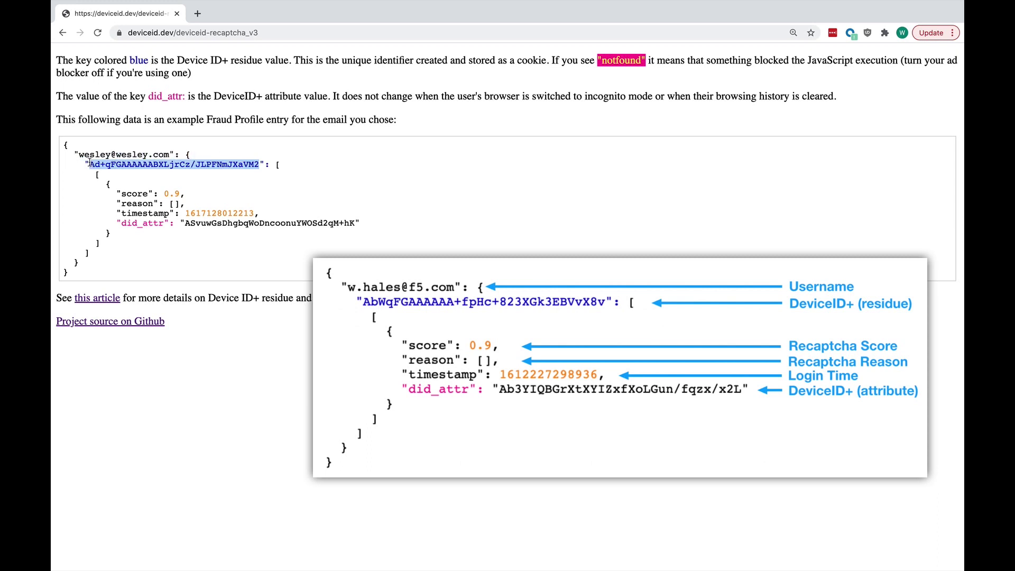
left_click_drag(132, 194, 181, 193)
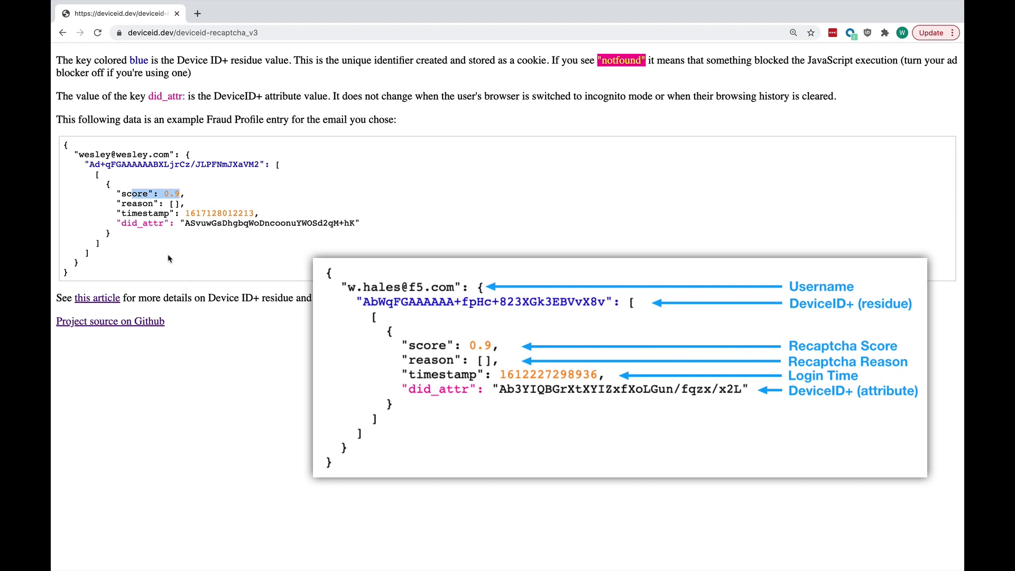
left_click(156, 217)
left_click_drag(157, 218, 216, 211)
left_click(194, 212)
left_click_drag(131, 223, 210, 225)
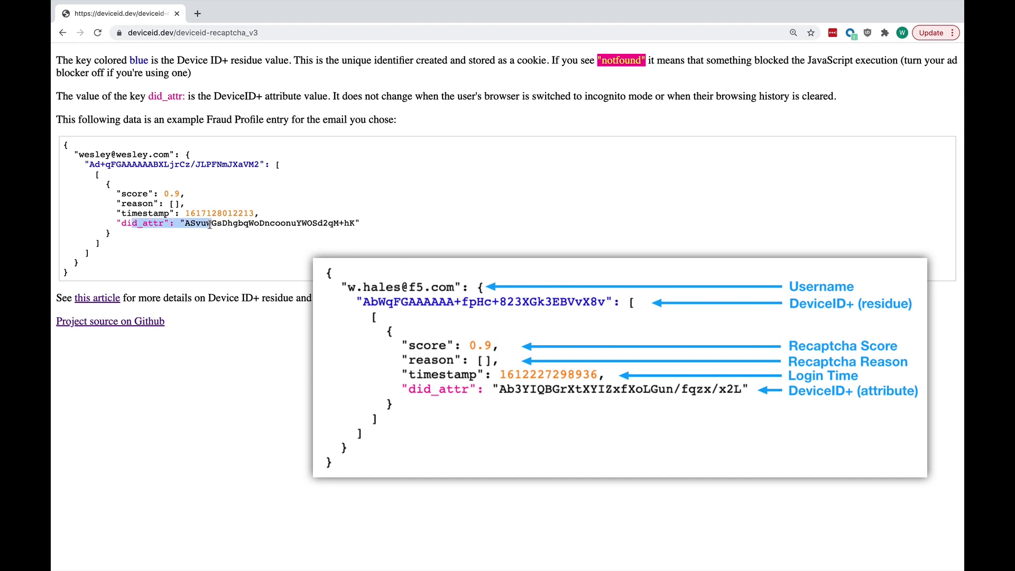
left_click_drag(170, 155, 256, 165)
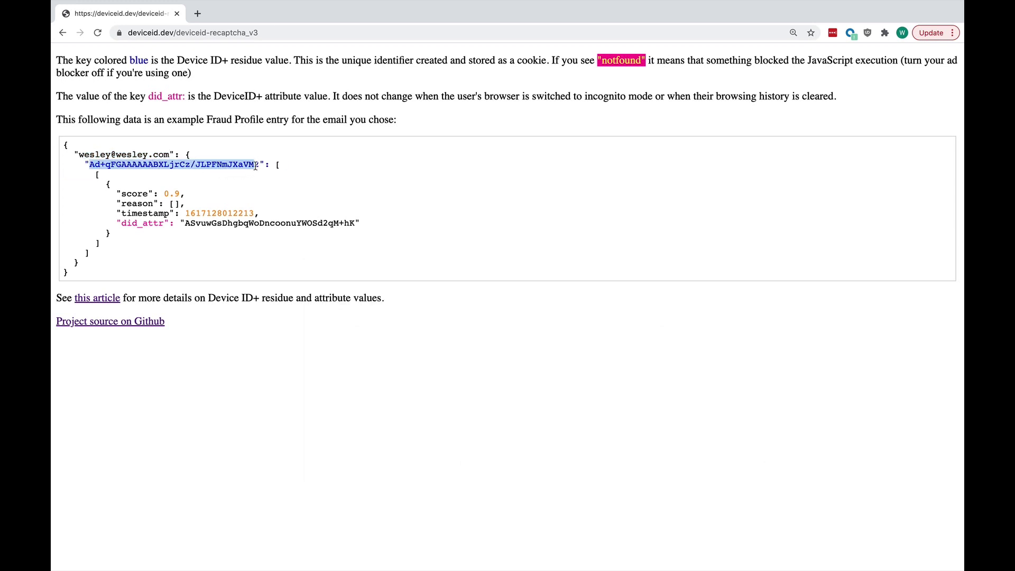
double_click(232, 222)
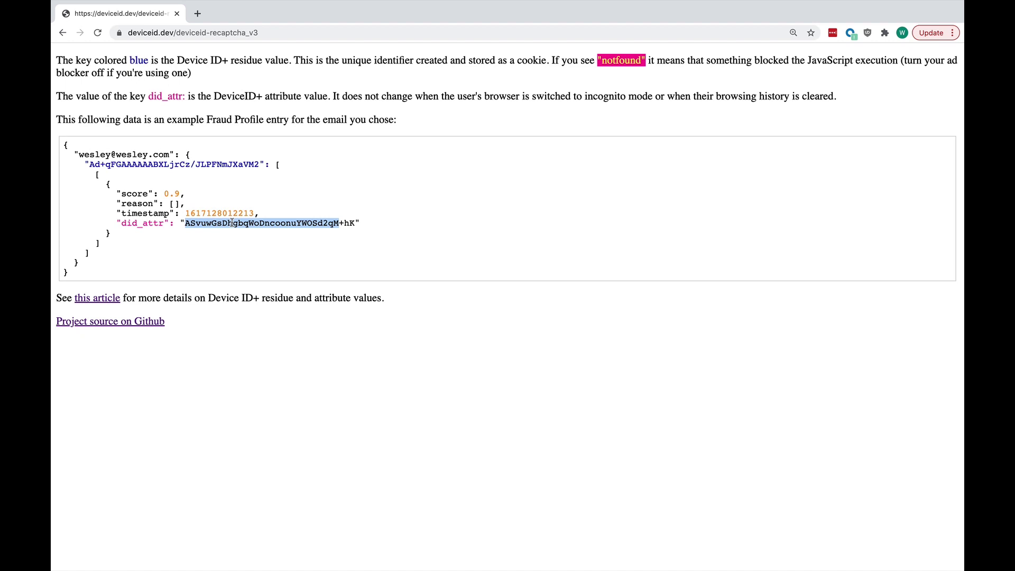
- Navigate back through browser history, then forward again to the deviceid.dev login page
left_click(62, 32)
left_click(62, 32)
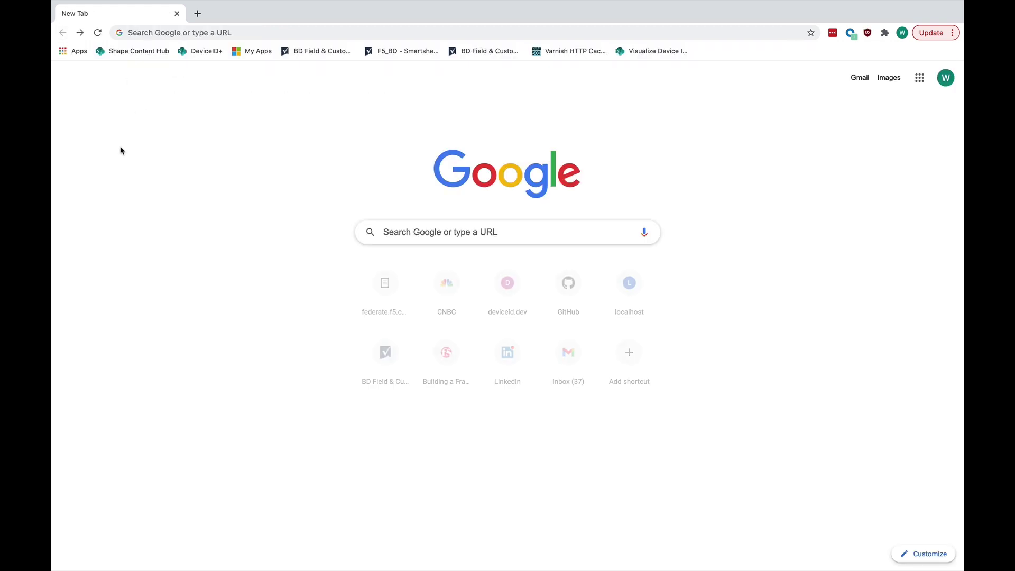
left_click(80, 33)
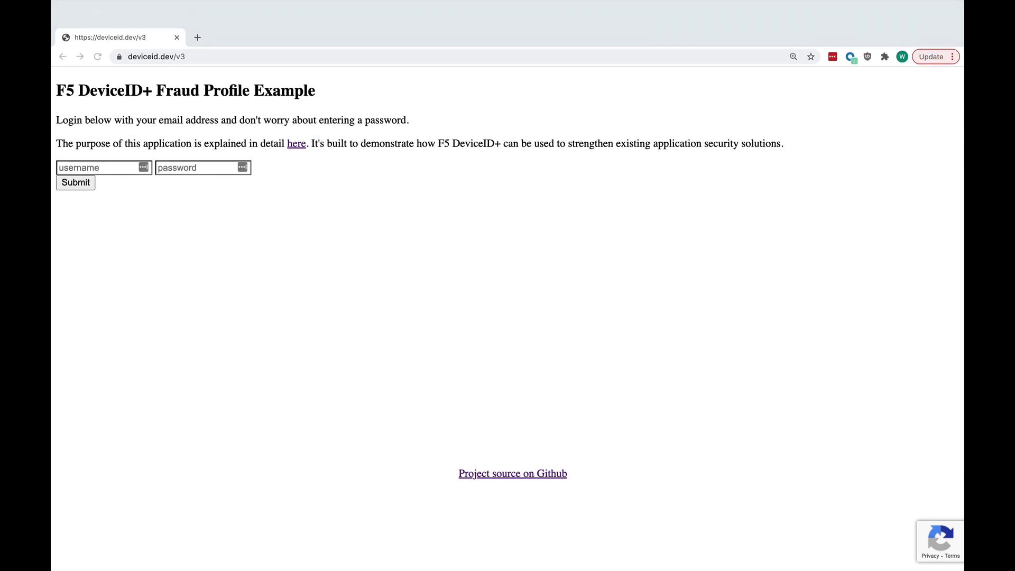
- In a new incognito window, load deviceid.dev/v3 and log in with the same e-mail
key("super+shift+n")
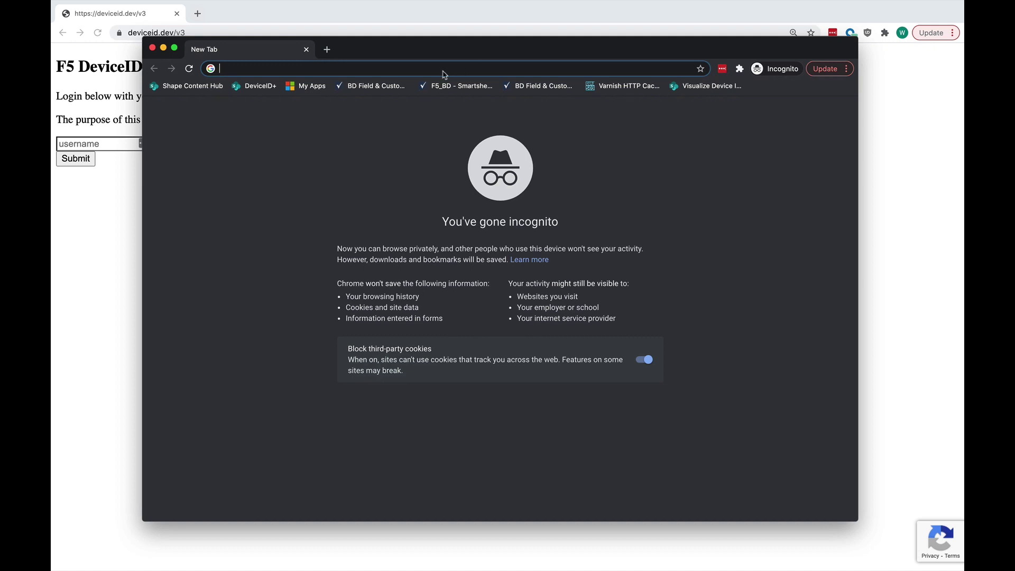
type("deviceid.dev/v3")
key("Return")
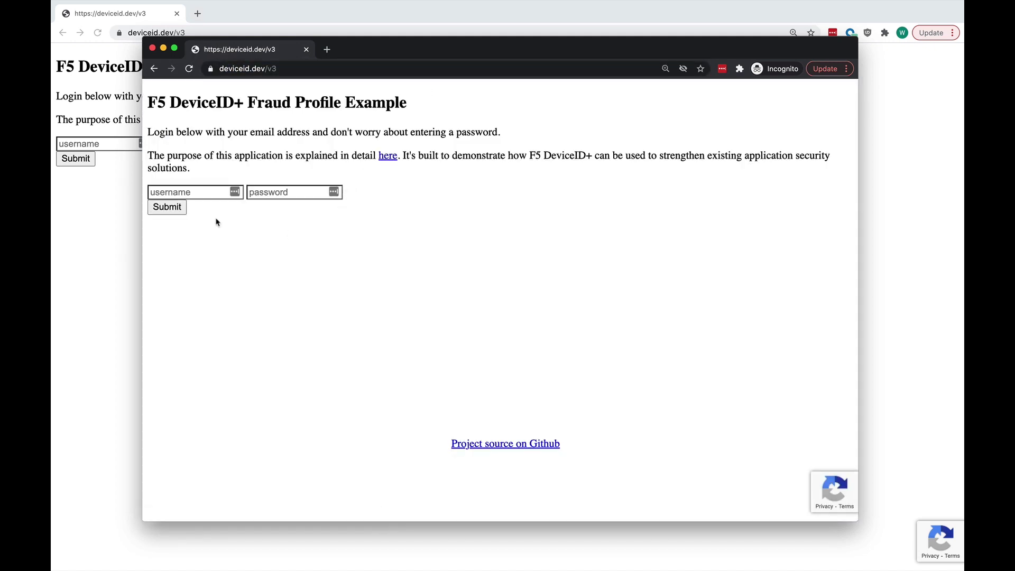
left_click(201, 193)
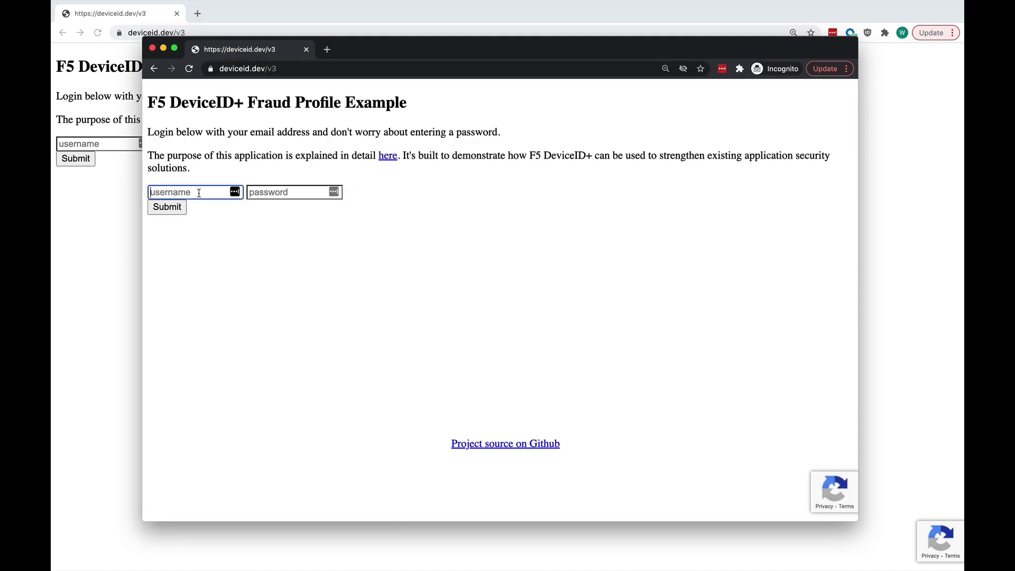
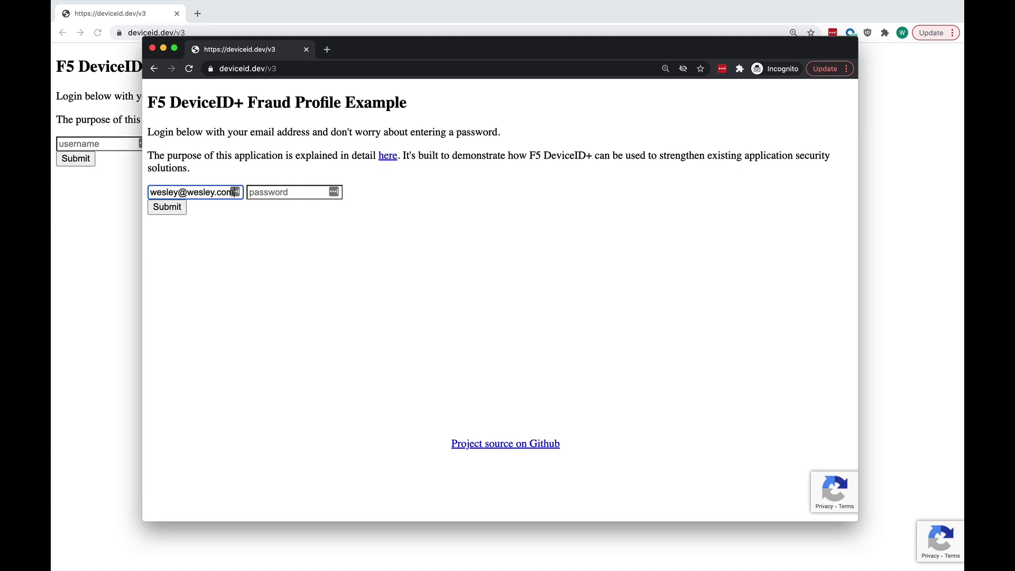
key("Return")
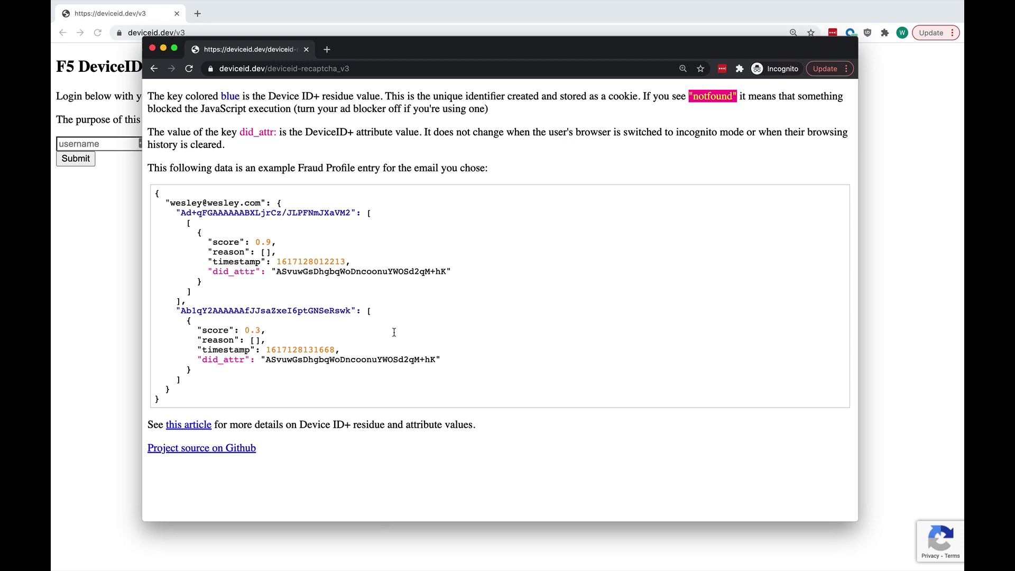
double_click(331, 212)
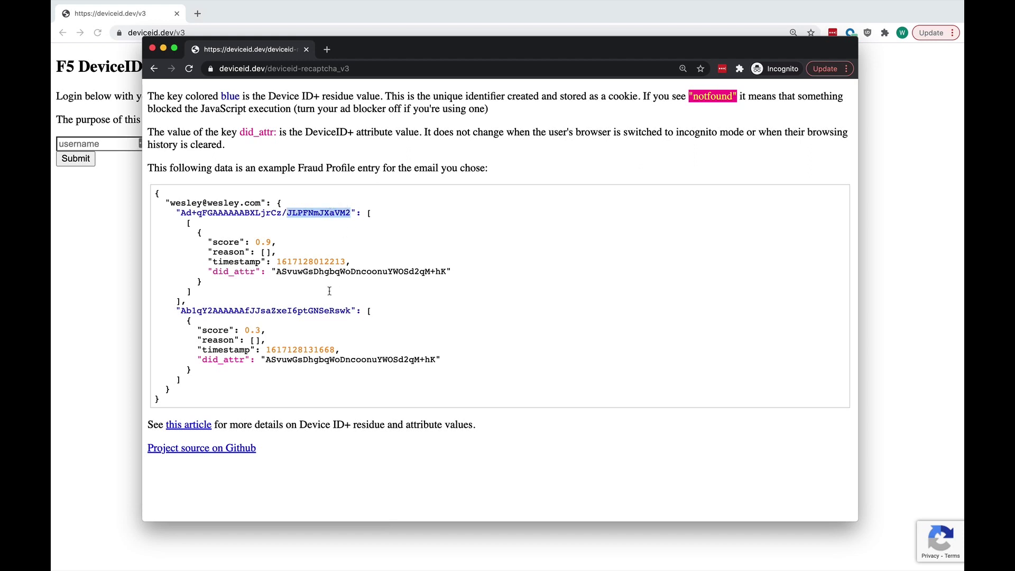
left_click_drag(400, 49, 410, 61)
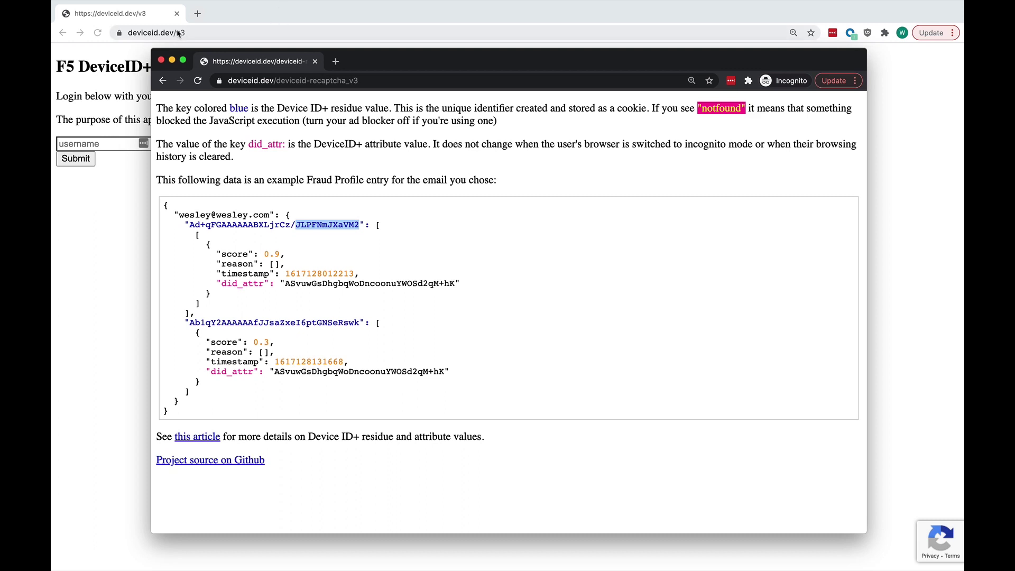
left_click(344, 239)
double_click(338, 323)
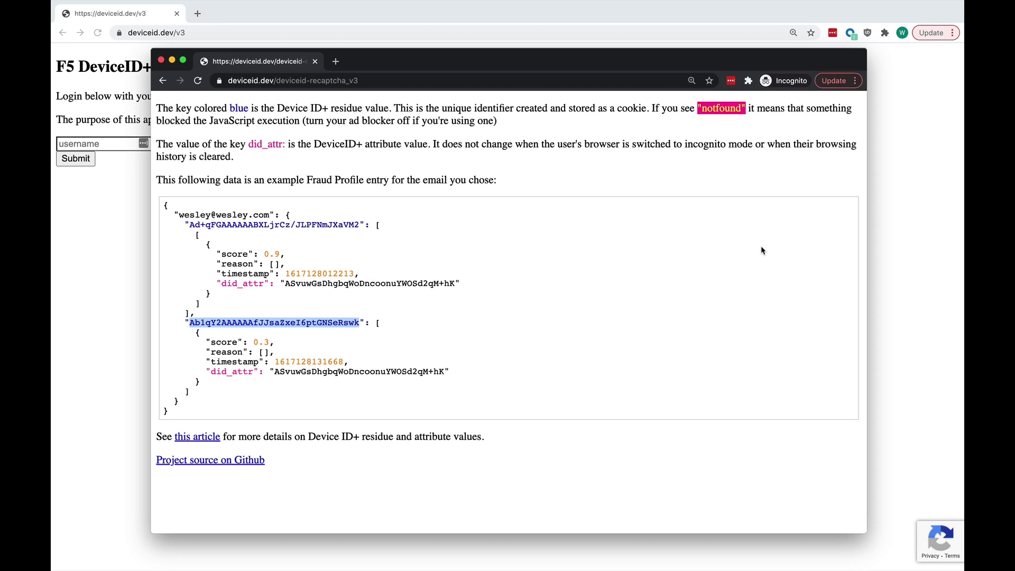
left_click_drag(270, 343, 253, 343)
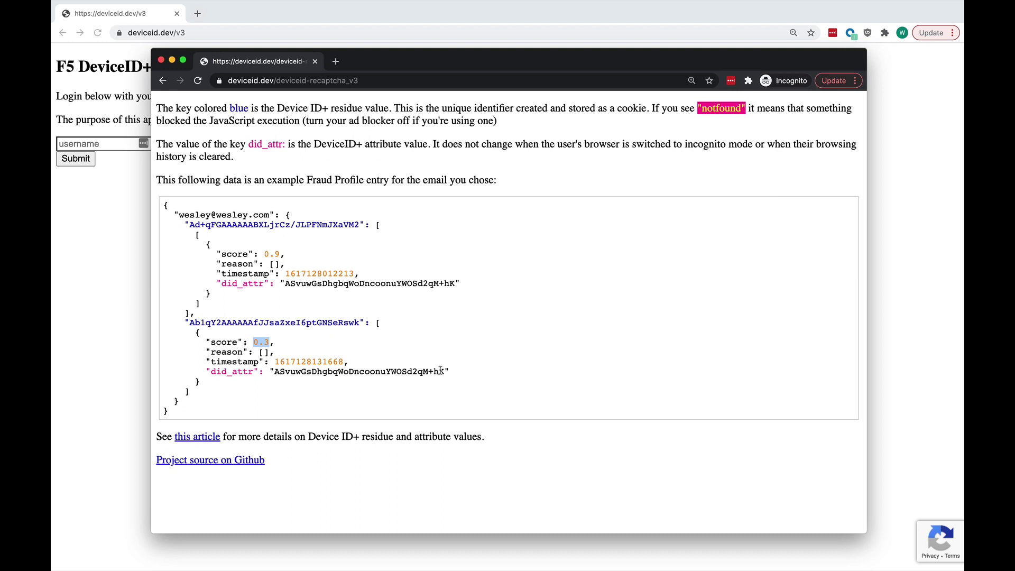
left_click_drag(446, 371, 275, 370)
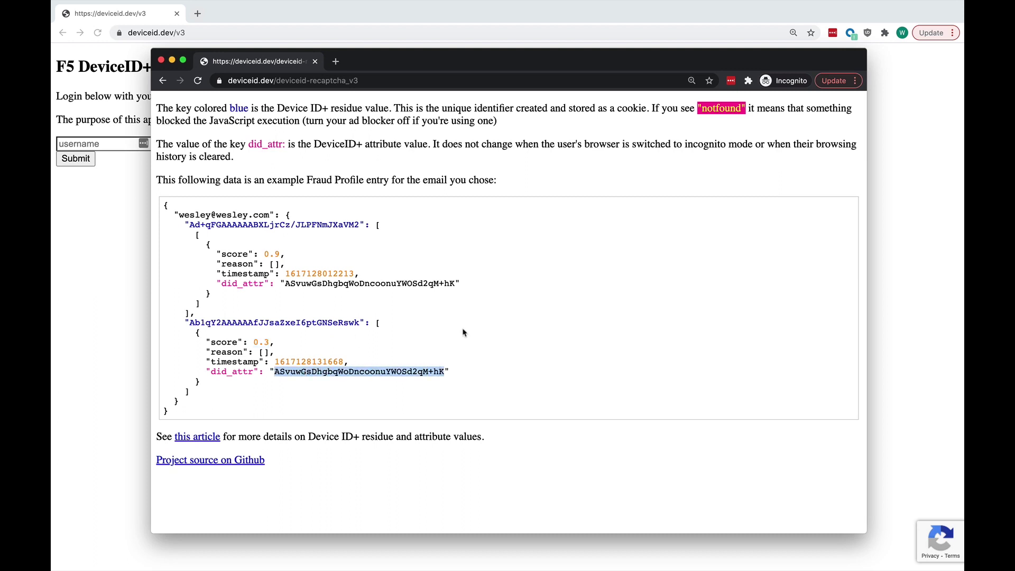
left_click(455, 284)
left_click_drag(454, 284, 286, 281)
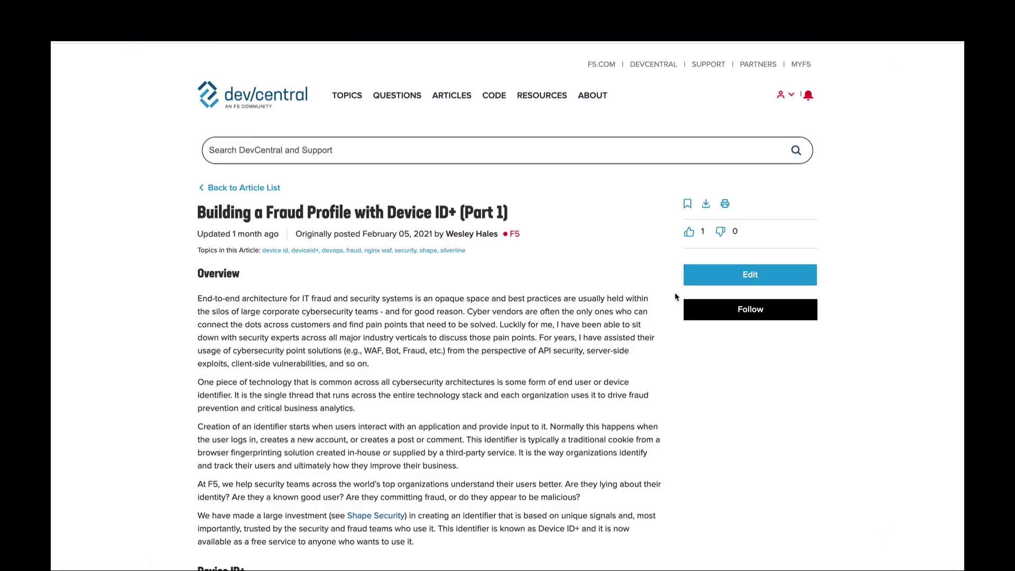
scroll(665, 445, "down", 10)
scroll(664, 444, "down", 7)
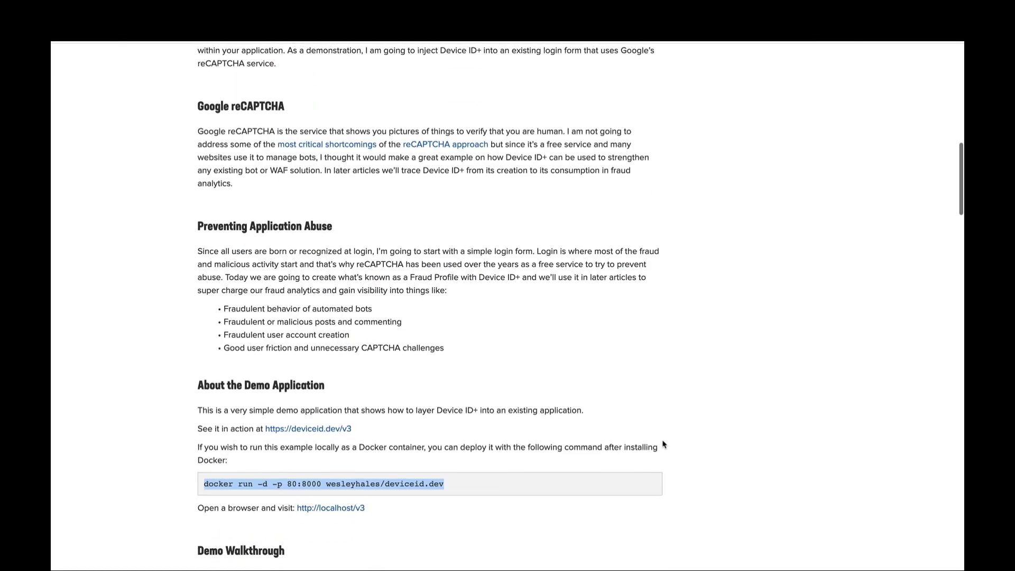
scroll(664, 445, "down", 7)
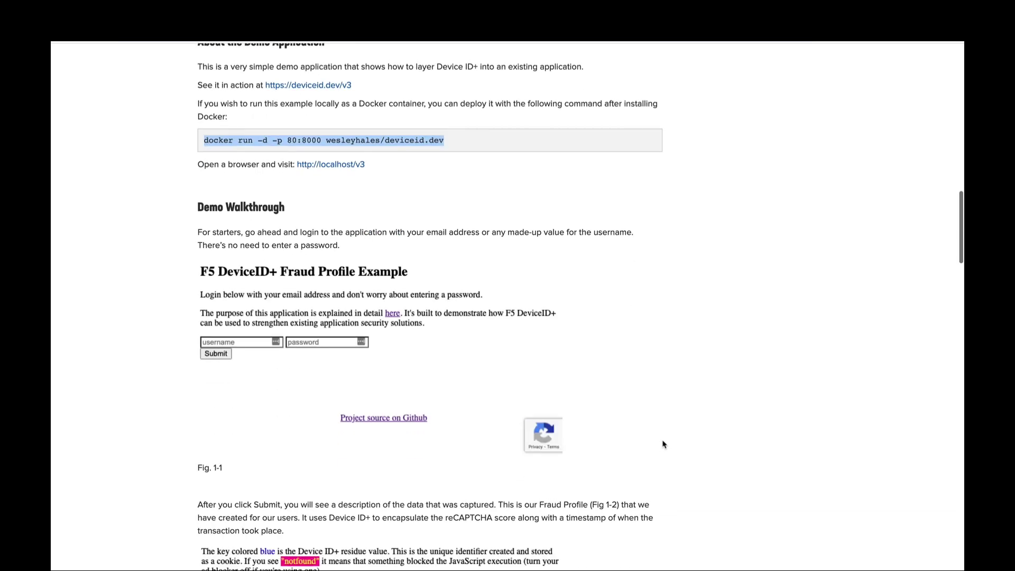
scroll(664, 444, "down", 2)
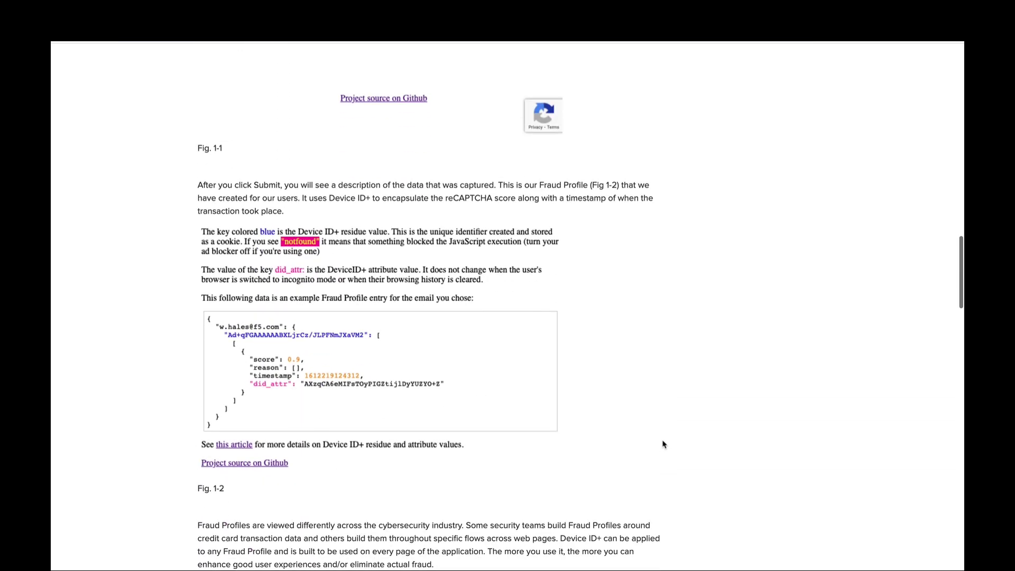
scroll(664, 444, "down", 3)
scroll(664, 444, "down", 3)
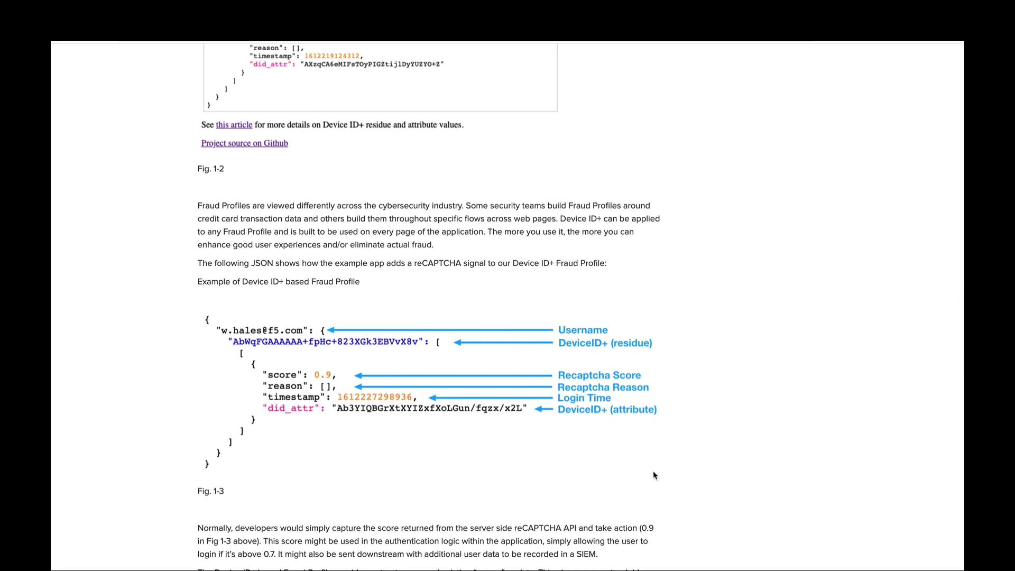
scroll(653, 471, "down", 4)
scroll(654, 471, "down", 2)
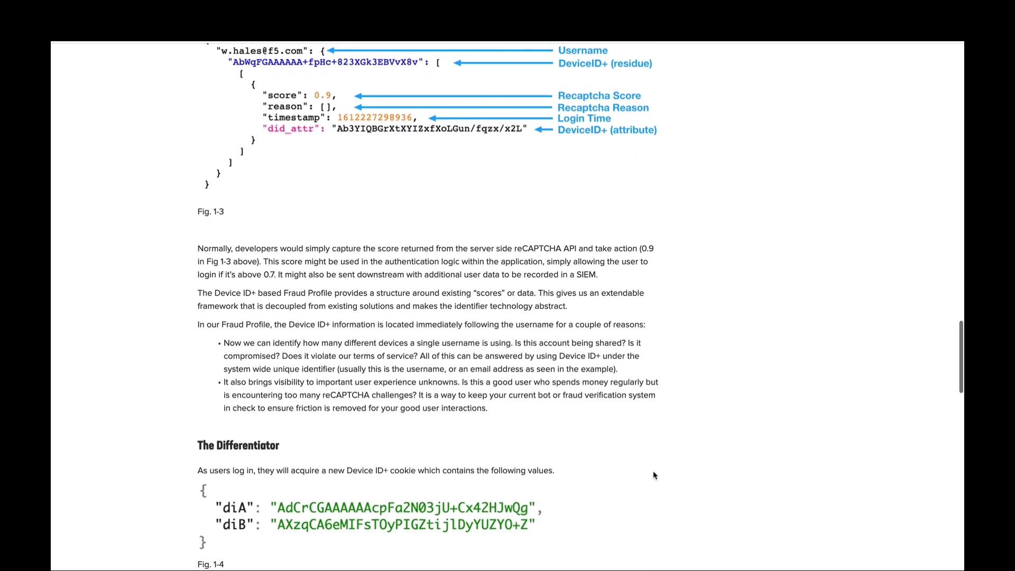
scroll(654, 471, "down", 3)
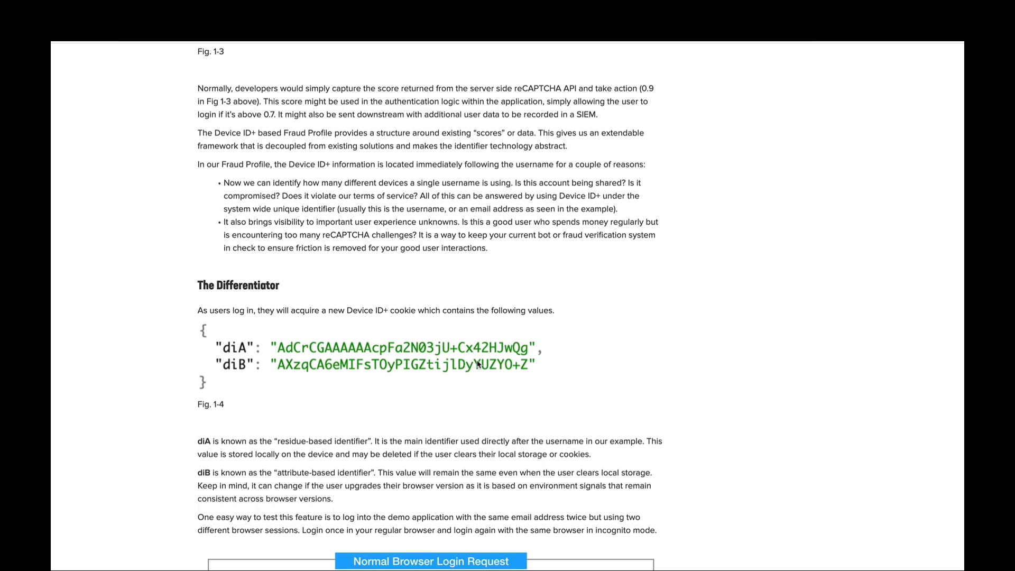
scroll(477, 364, "down", 2)
scroll(477, 361, "down", 8)
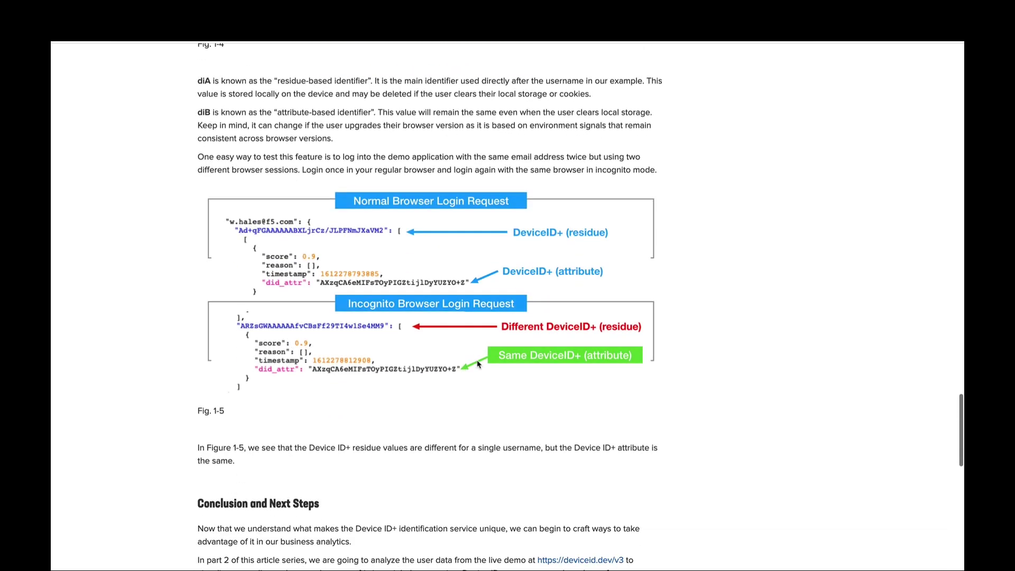
scroll(478, 364, "up", 20)
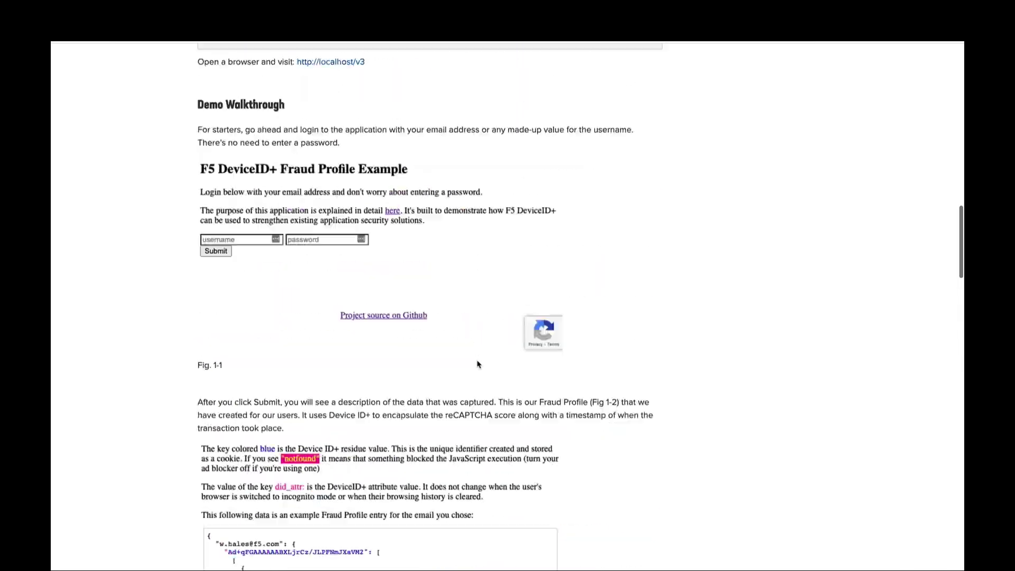
scroll(477, 364, "up", 15)
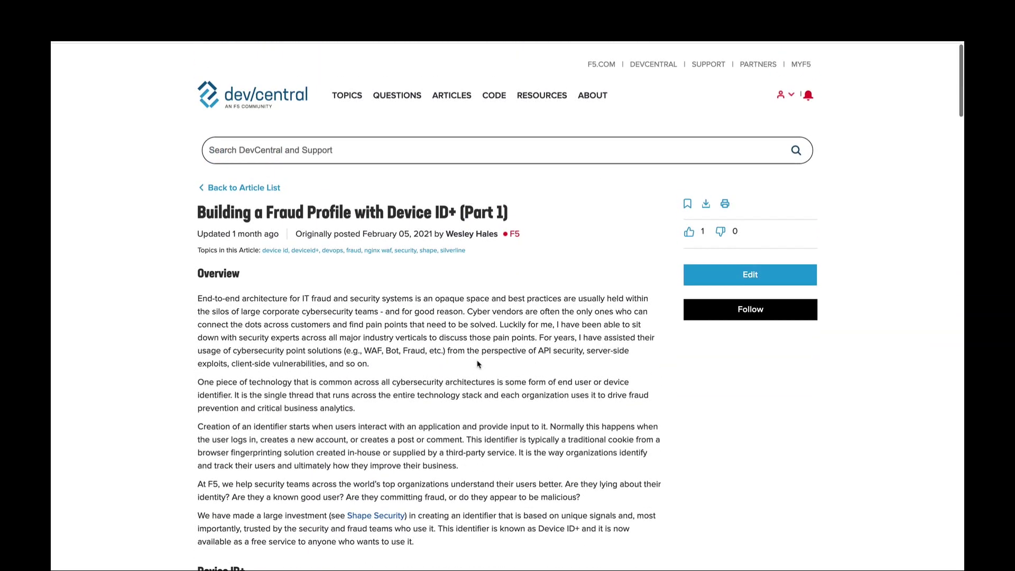